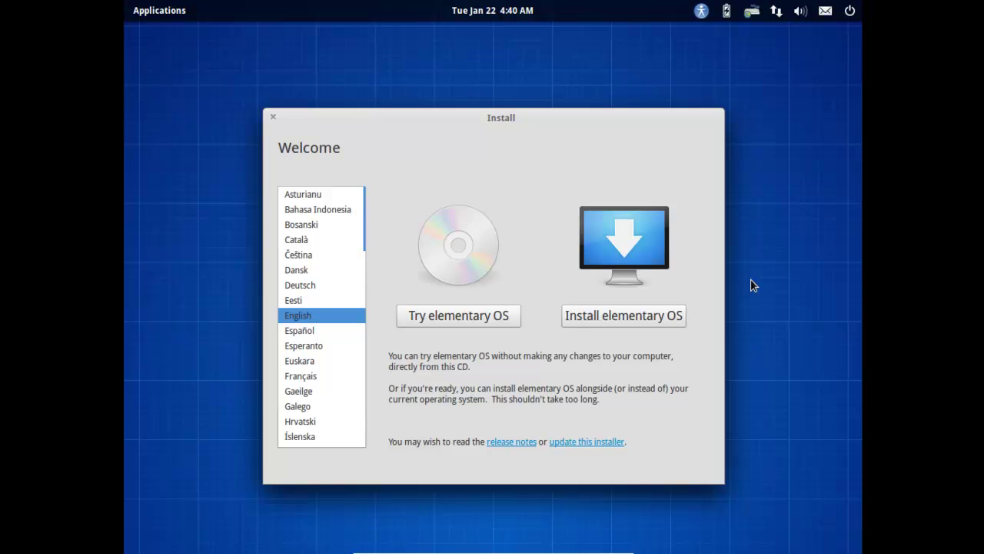
Step: Choose Install elementary OS on the welcome page and wait for the preparation page
left_click(635, 314)
left_click(637, 316)
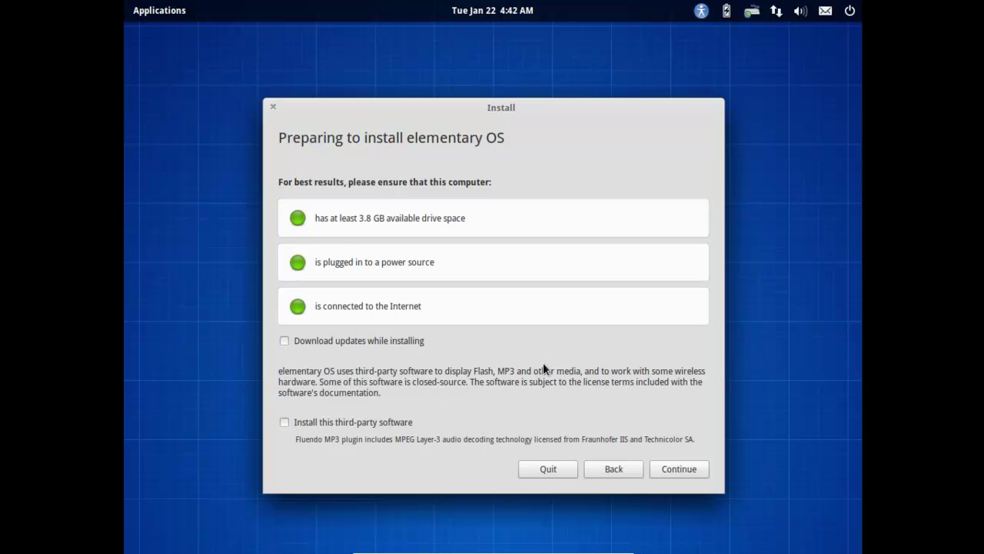
Step: Accept the preparation checks, preview the Something else partition table, then return to installation type
left_click(671, 466)
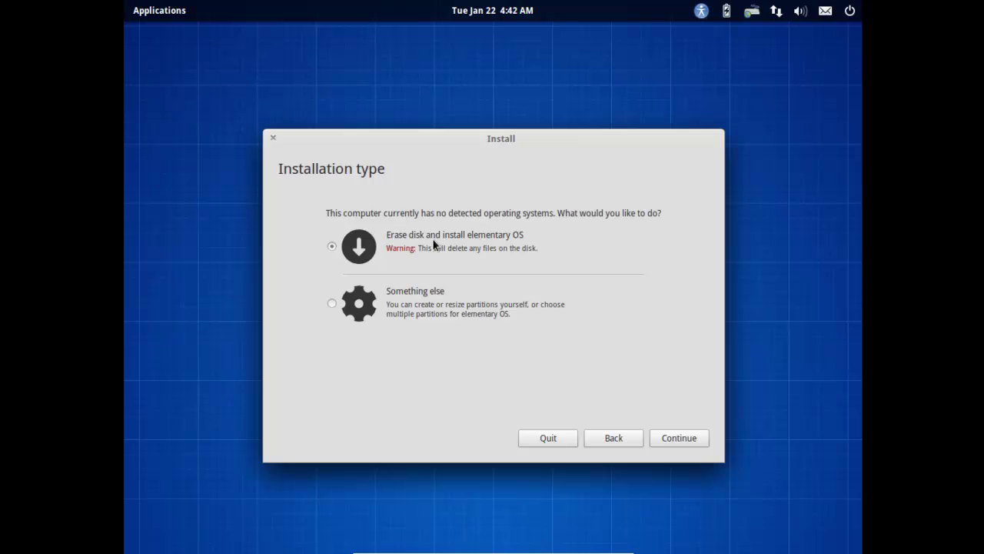
left_click(335, 305)
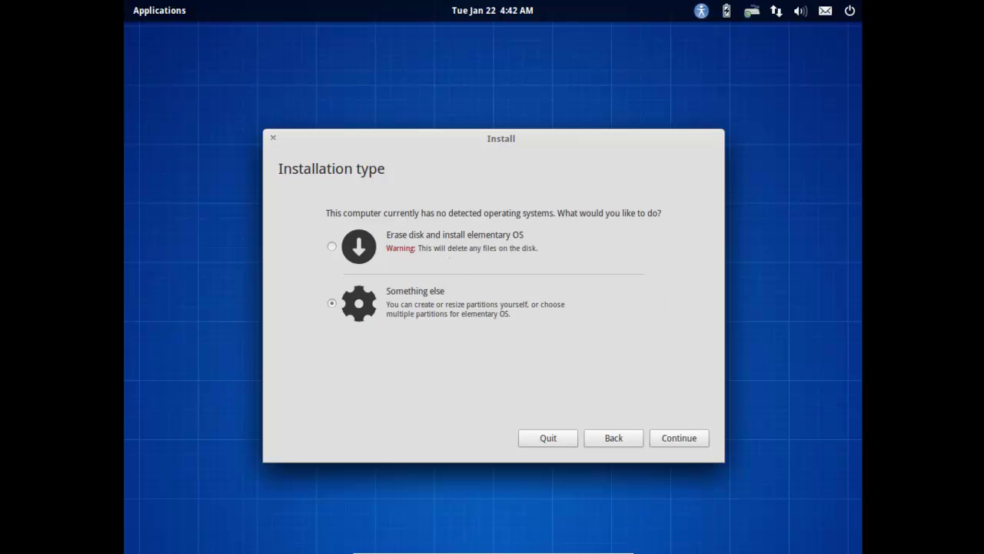
left_click(680, 435)
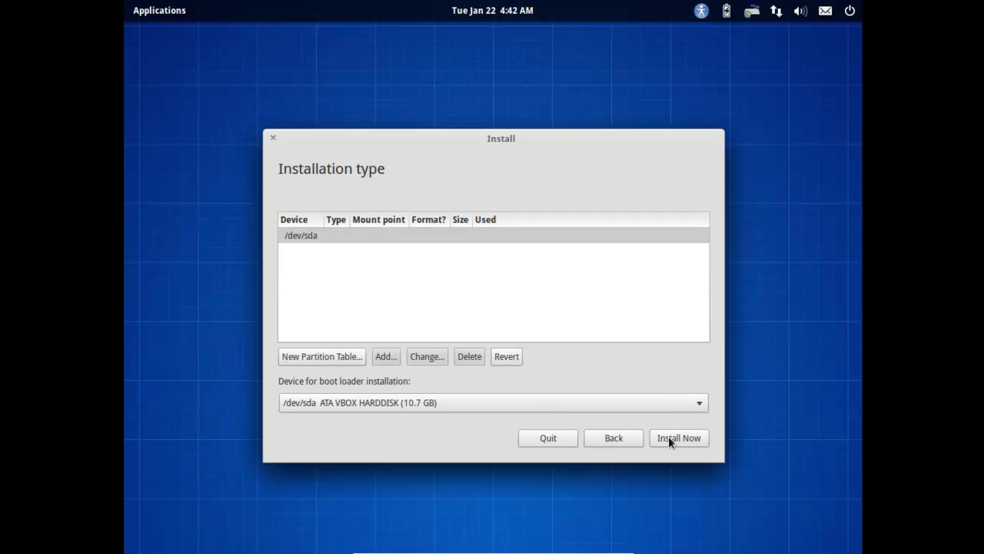
left_click(612, 438)
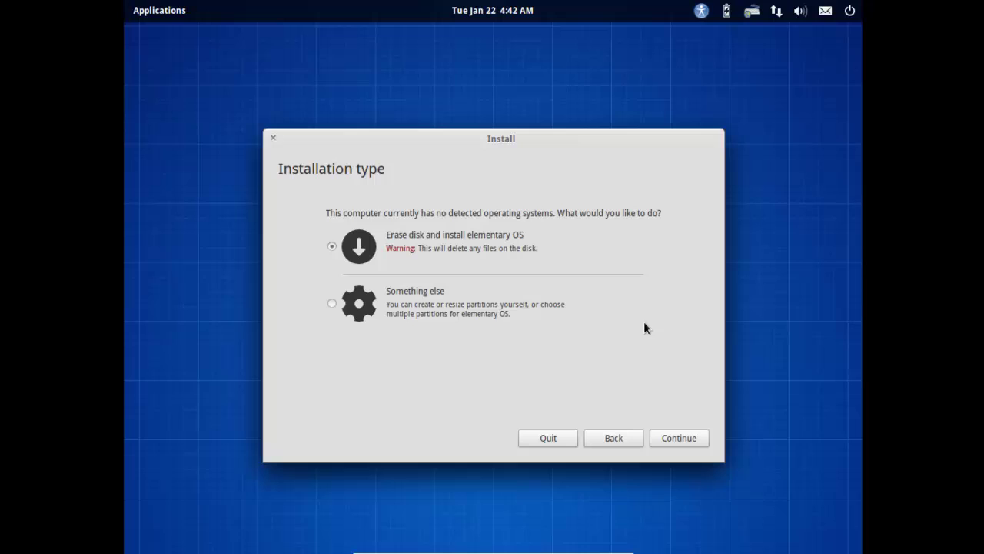
Step: Erase the whole disk, keeping the 10.7 GB VBOX hard disk as target, and install
left_click(689, 437)
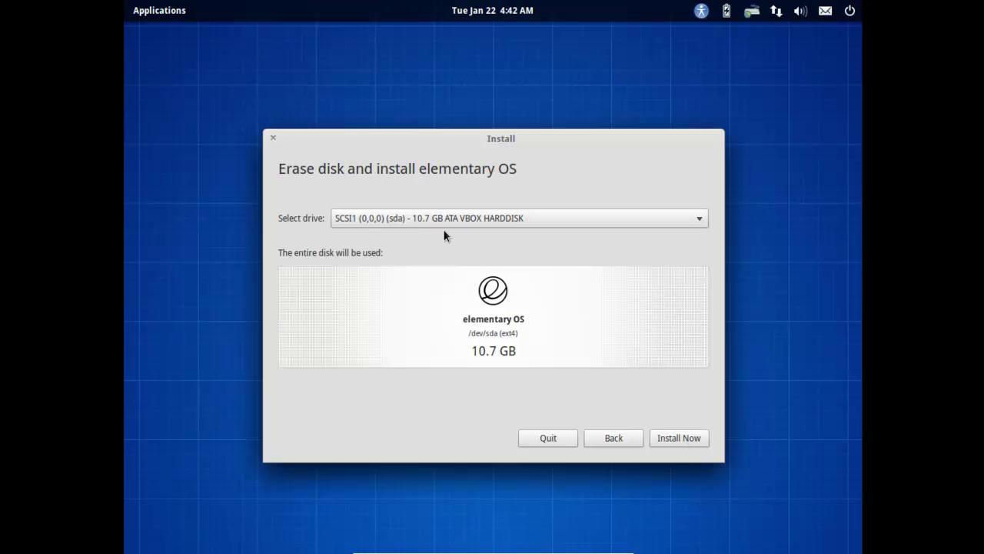
left_click(519, 218)
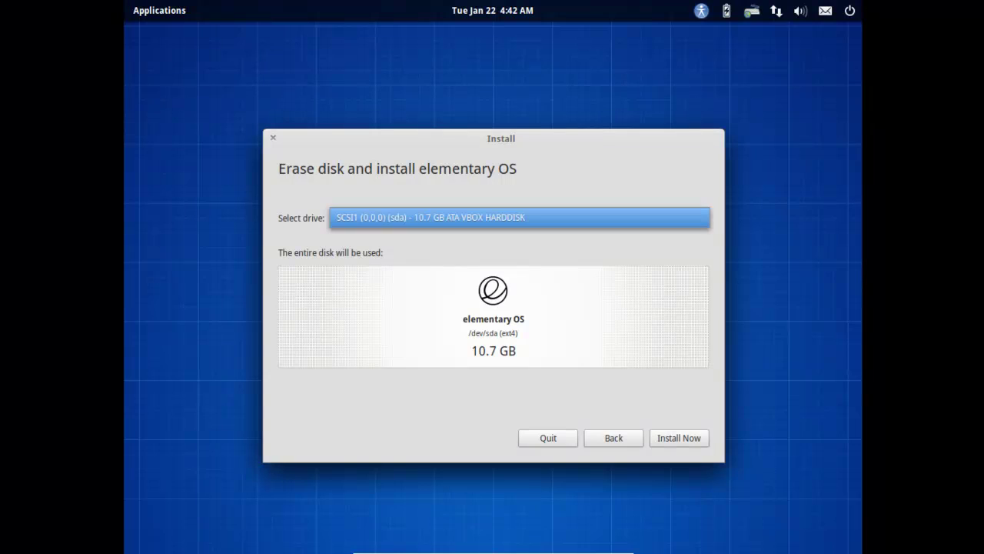
left_click(520, 217)
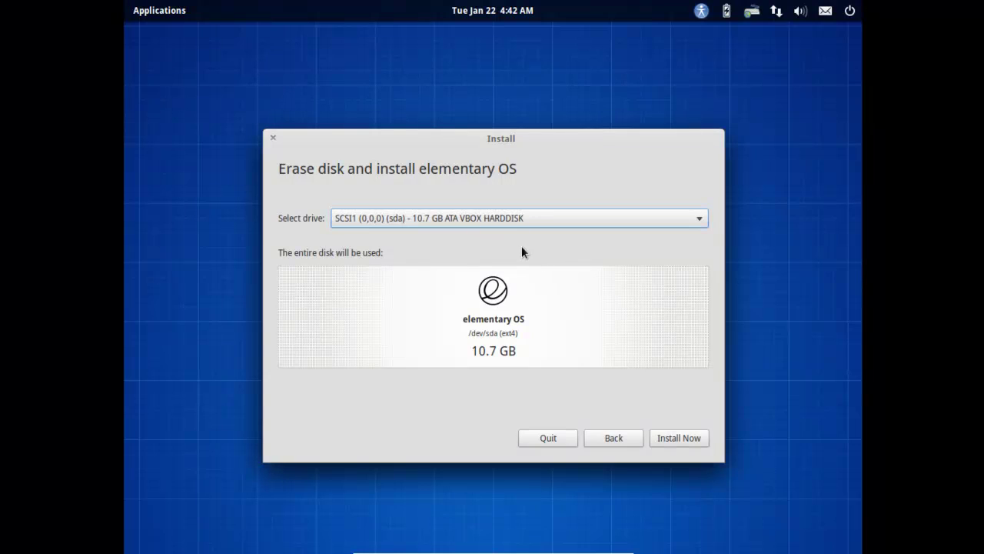
left_click(680, 437)
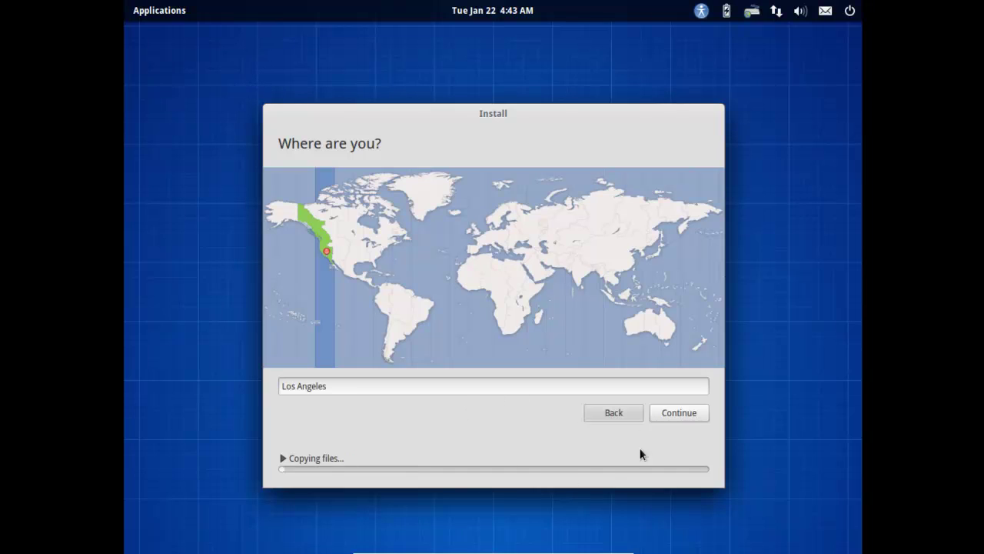
Step: Accept Los Angeles as location and test the English (US) keyboard with 'this is a test'
left_click(687, 413)
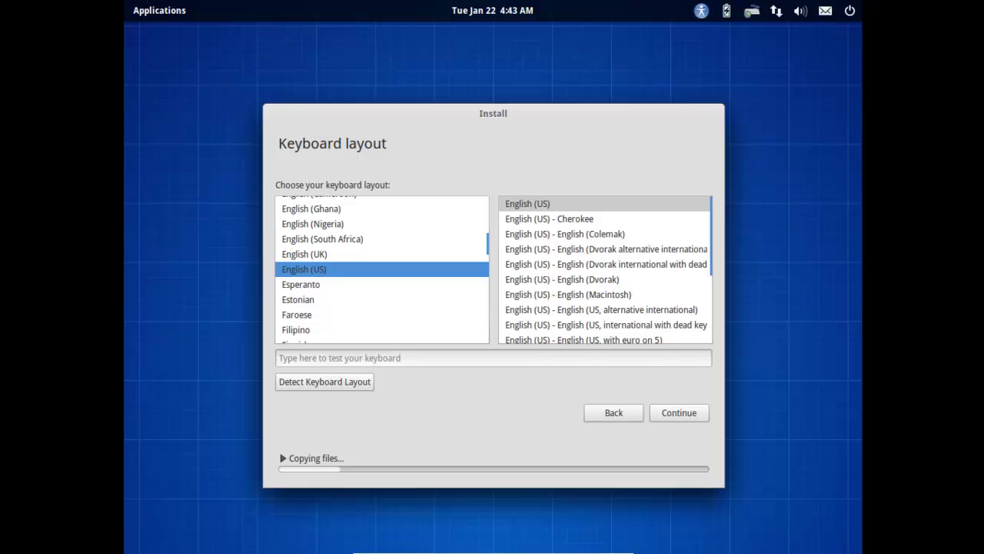
left_click(562, 363)
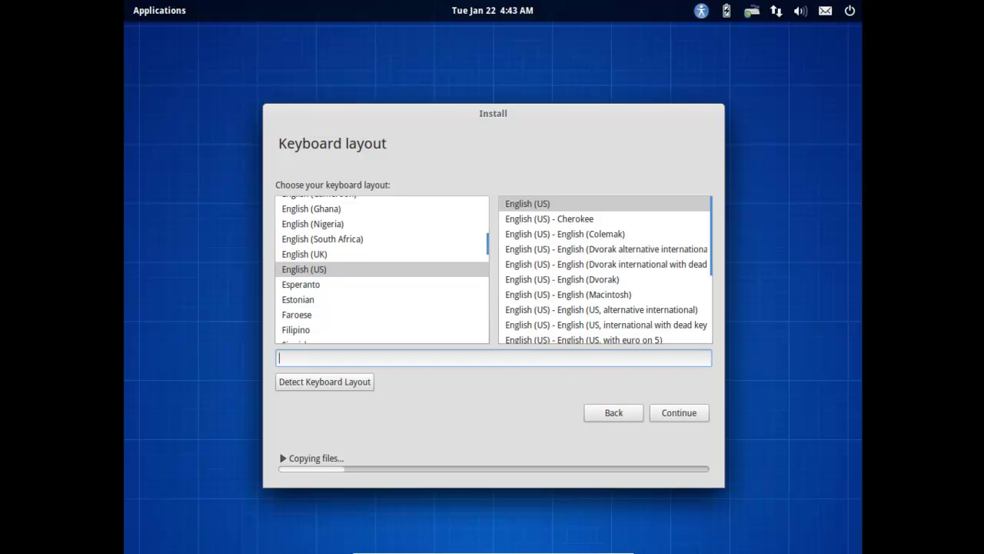
type("this is a test")
Step: Keep English (US) layout, enter the user's full name, and rename the computer to a -VM name
left_click(681, 414)
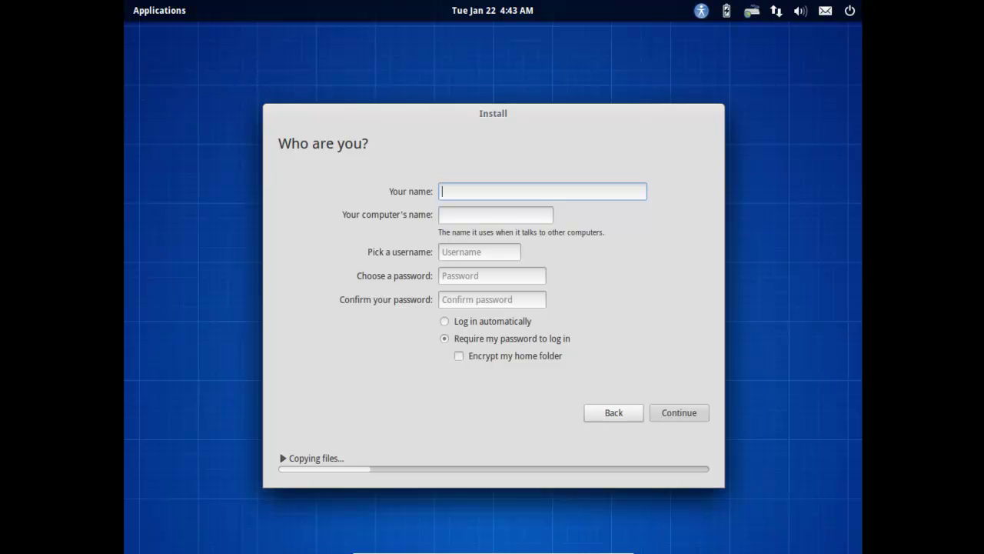
type("Ryan")
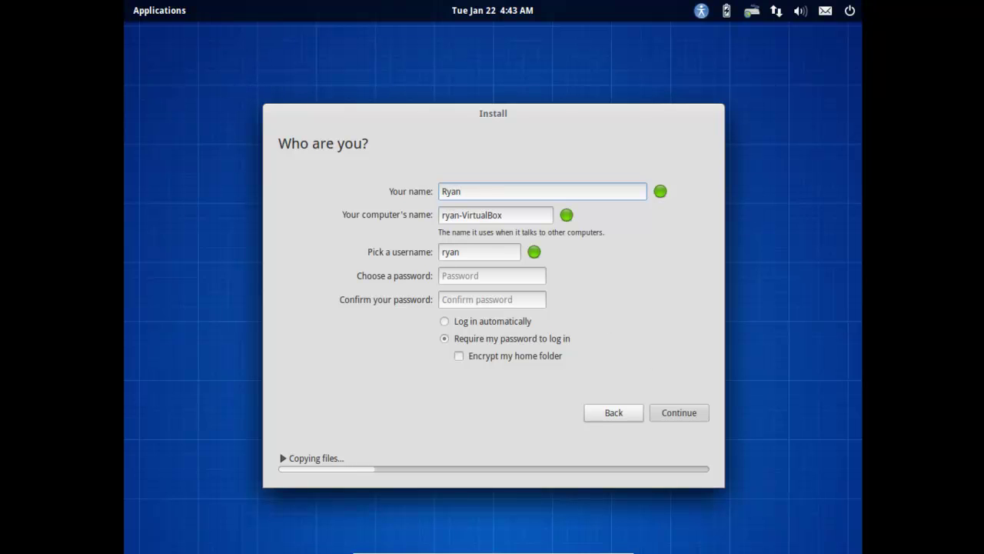
left_click(531, 216)
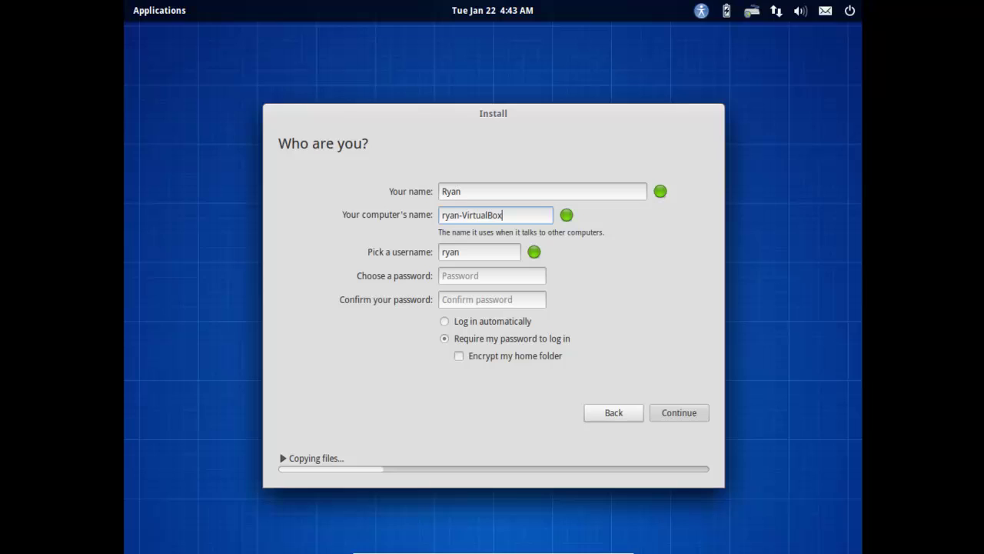
key("BackSpace")
key("BackSpace")
key("BackSpace")
key("BackSpace")
key("BackSpace")
key("BackSpace")
key("BackSpace")
key("BackSpace")
key("BackSpace")
key("BackSpace")
key("BackSpace")
key("BackSpace")
key("BackSpace")
key("BackSpace")
key("BackSpace")
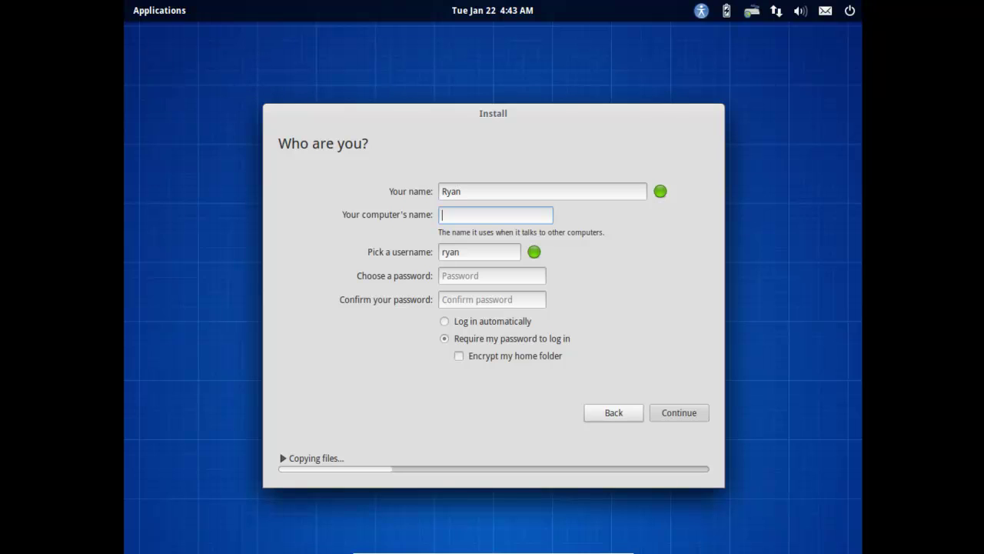
type("Ryan-VM")
left_click(480, 253)
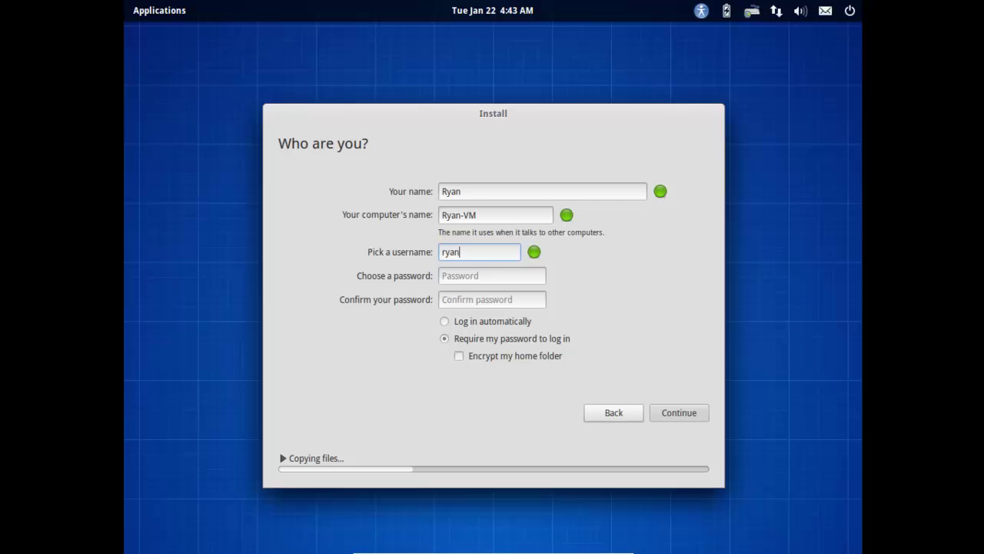
Step: Enter the account password and retype it in the confirmation field, fixing a typo
key("Tab")
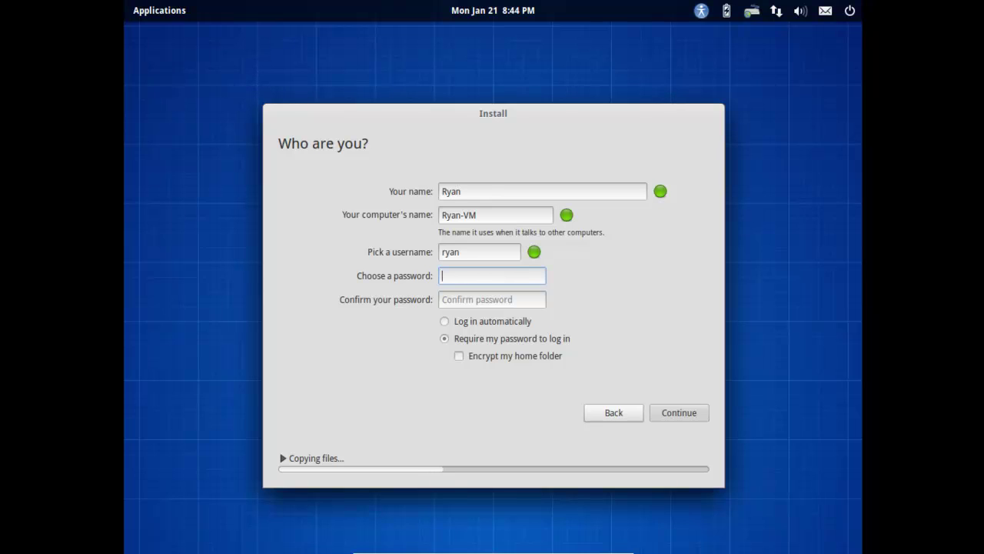
type("••••••••")
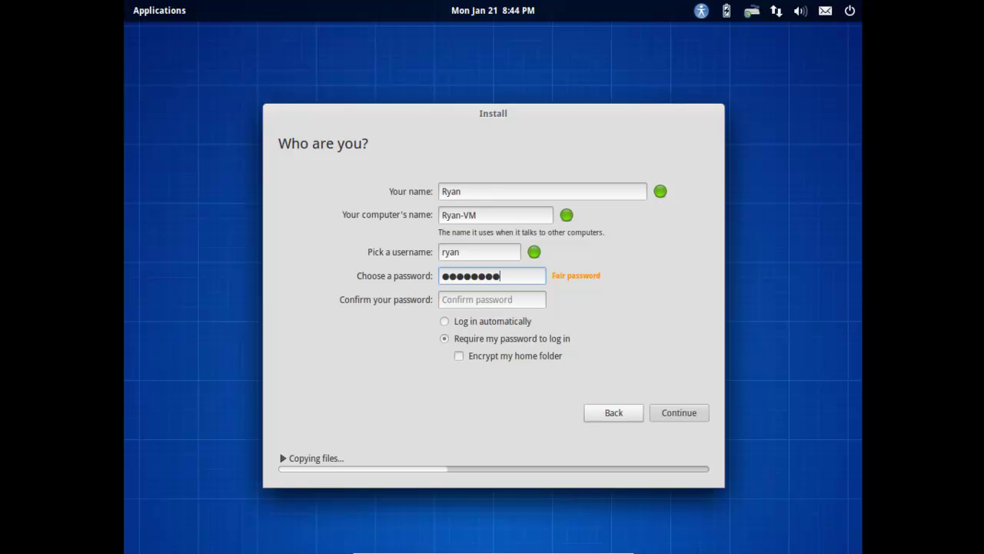
left_click(468, 298)
type("*******")
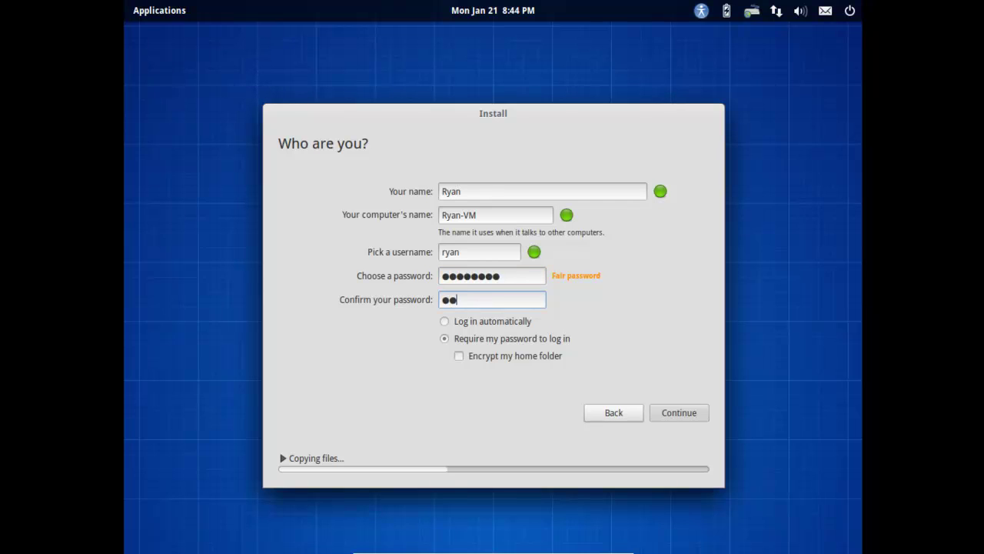
type("*")
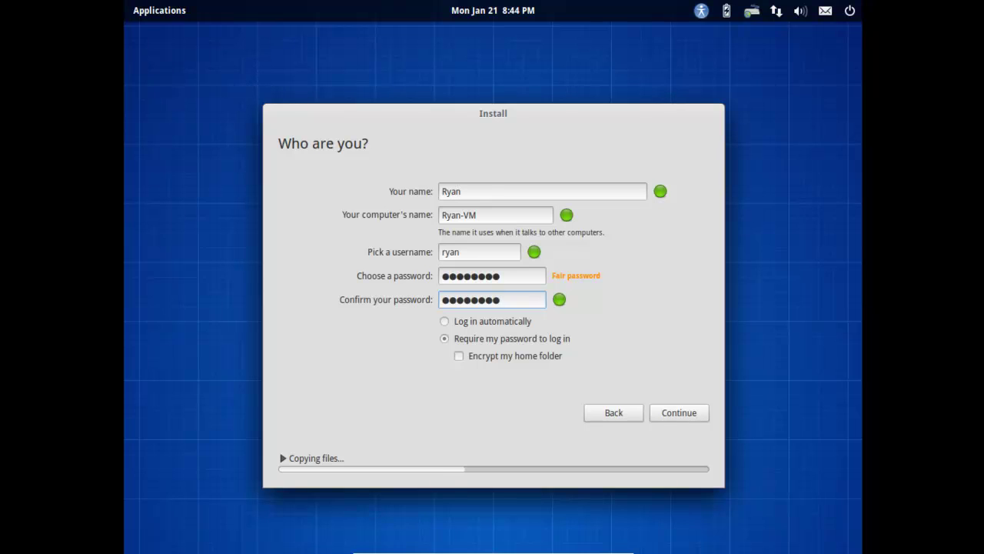
key("BackSpace")
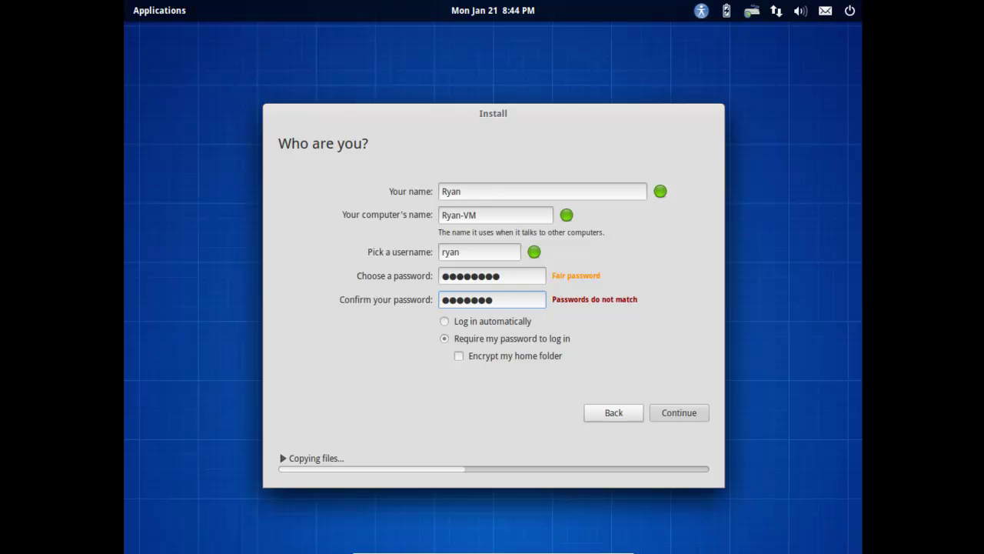
type("a")
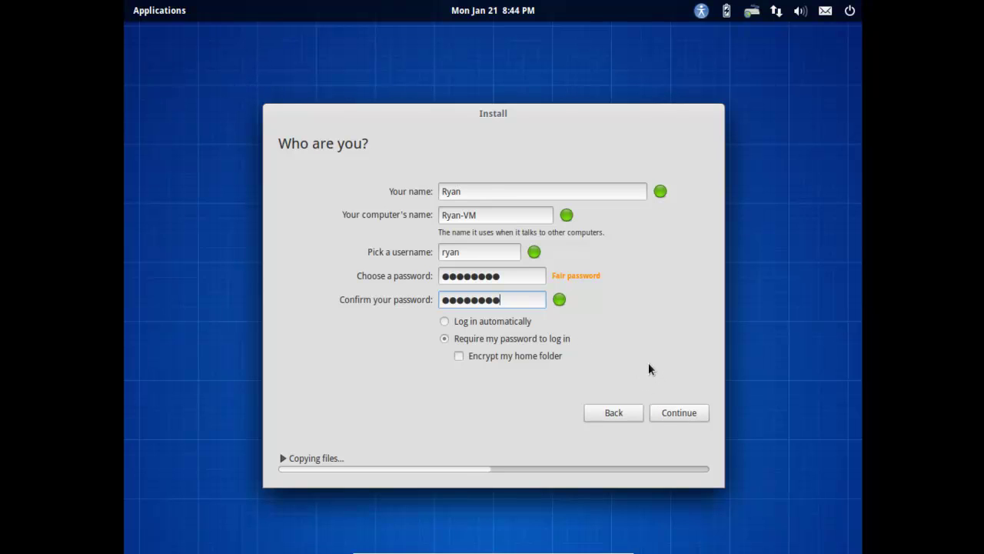
Step: Choose Log in automatically and accept the account details
left_click(445, 321)
left_click(676, 412)
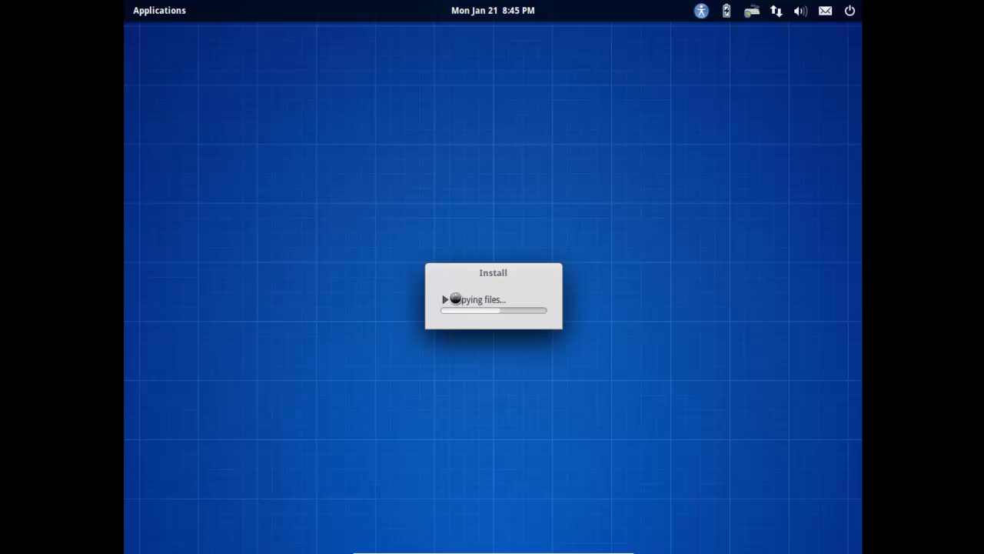
Step: Expand the Copying files details and let the installation run to completion
left_click(446, 300)
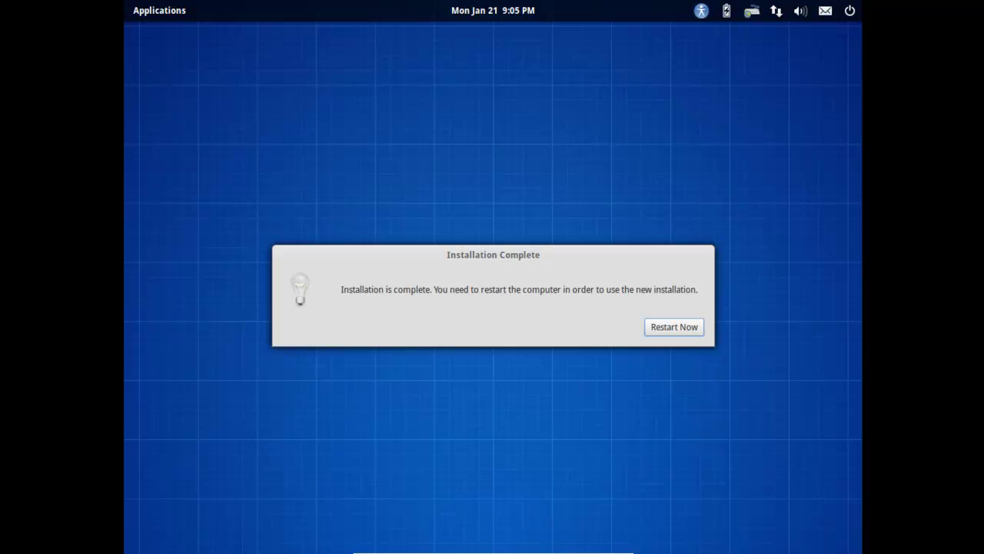
Step: Choose Restart Now to reboot into the newly installed elementary OS
left_click(671, 327)
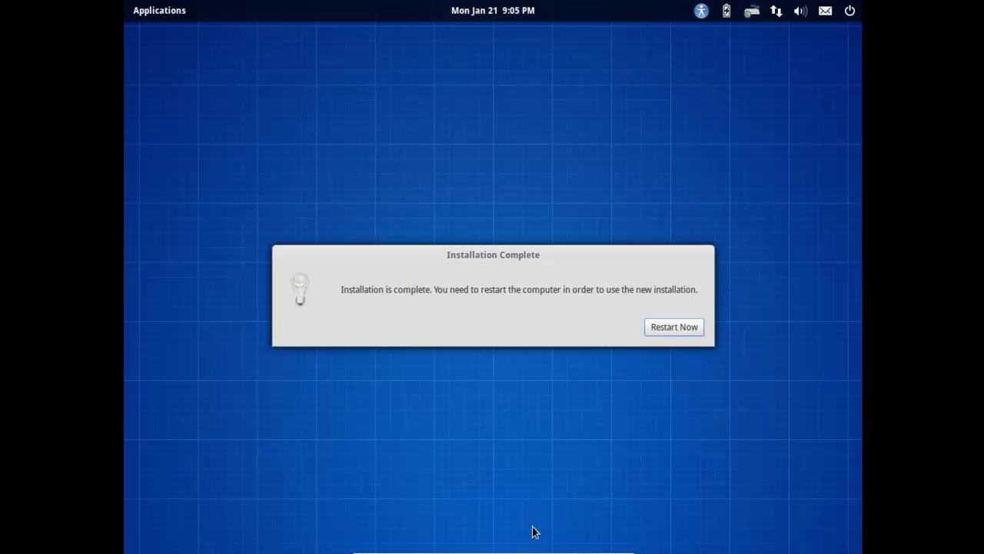